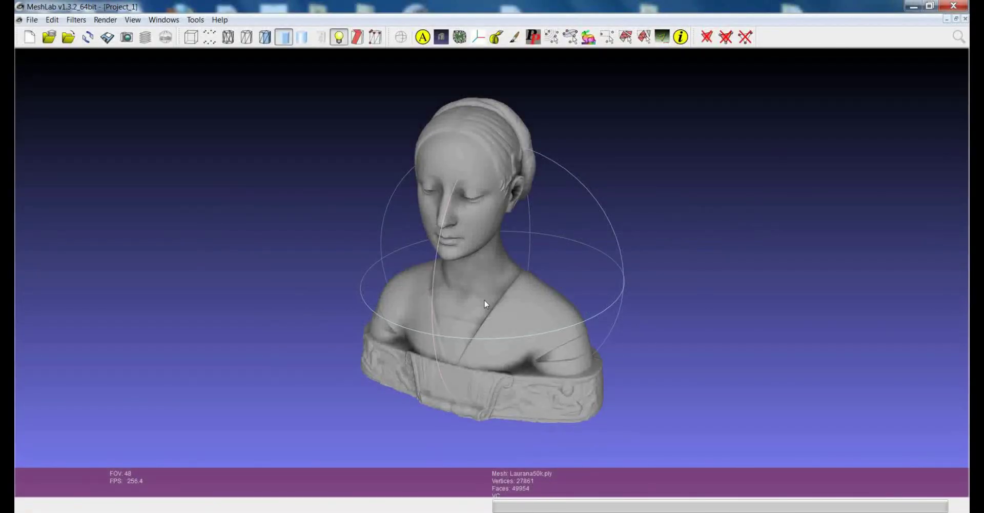
# Step: Rotate the Laurana bust slightly and open the Tools menu
pyautogui.moveTo(492, 297); pyautogui.dragTo(485, 294)
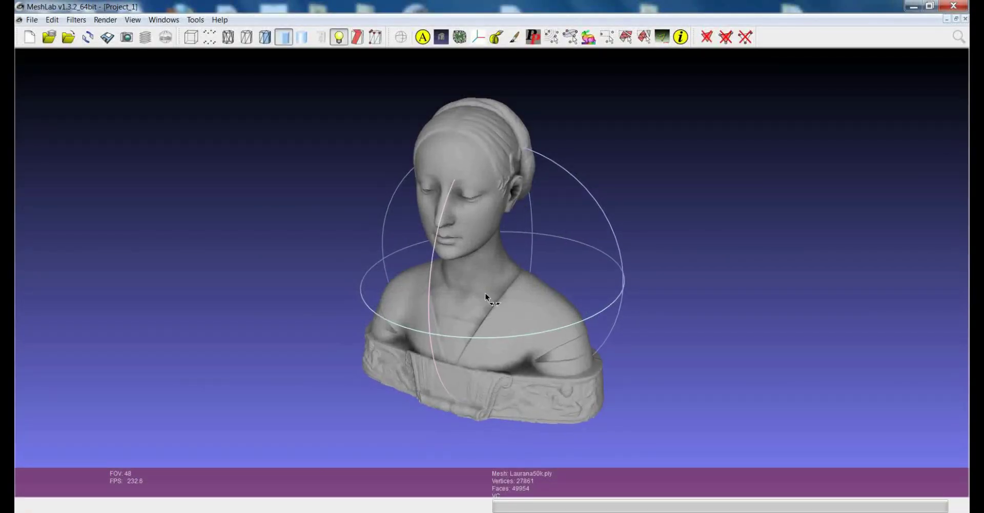
pyautogui.click(200, 23)
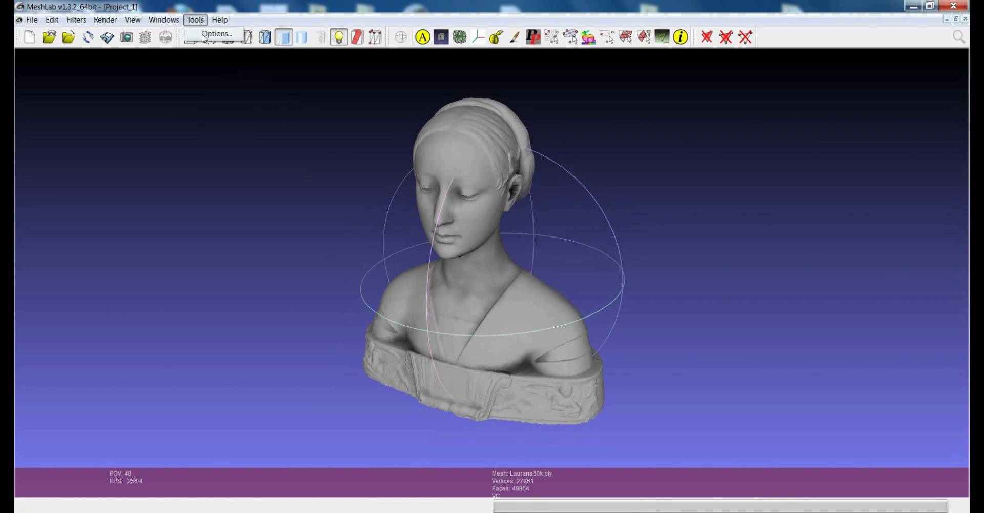
# Step: Open Tools > Options, move the Global Parameters Window right, enlarge it, and edit backgroundTopColor
pyautogui.click(217, 35)
pyautogui.moveTo(528, 195); pyautogui.dragTo(778, 126)
pyautogui.moveTo(808, 257); pyautogui.dragTo(809, 404)
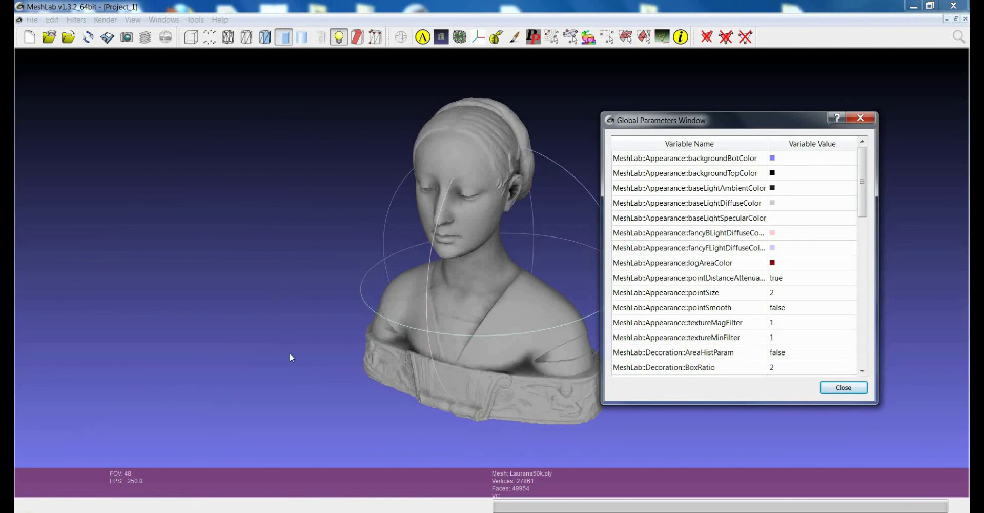
pyautogui.doubleClick(809, 178)
# Step: Apply a lime #aaff00 top background colour, then reset backgroundTopColor to black #000000
pyautogui.click(833, 259)
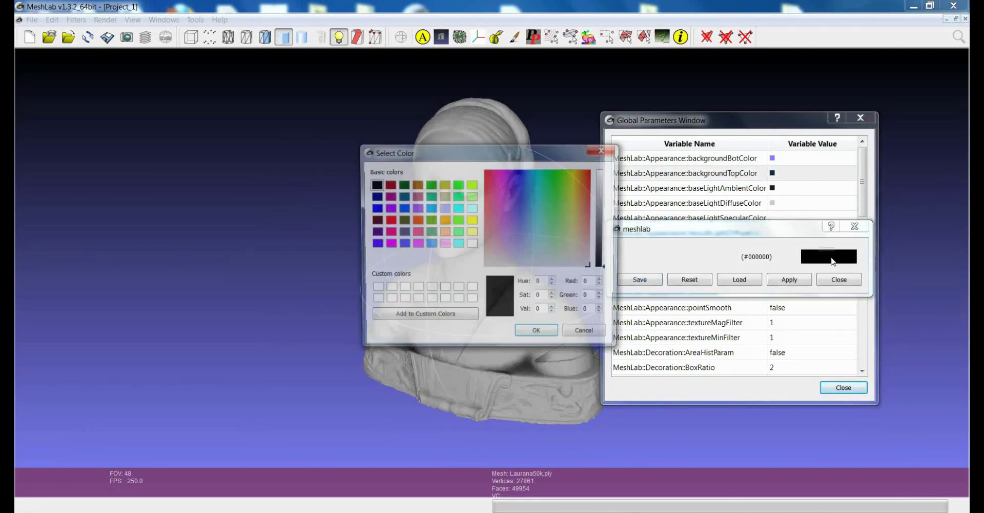
pyautogui.click(472, 184)
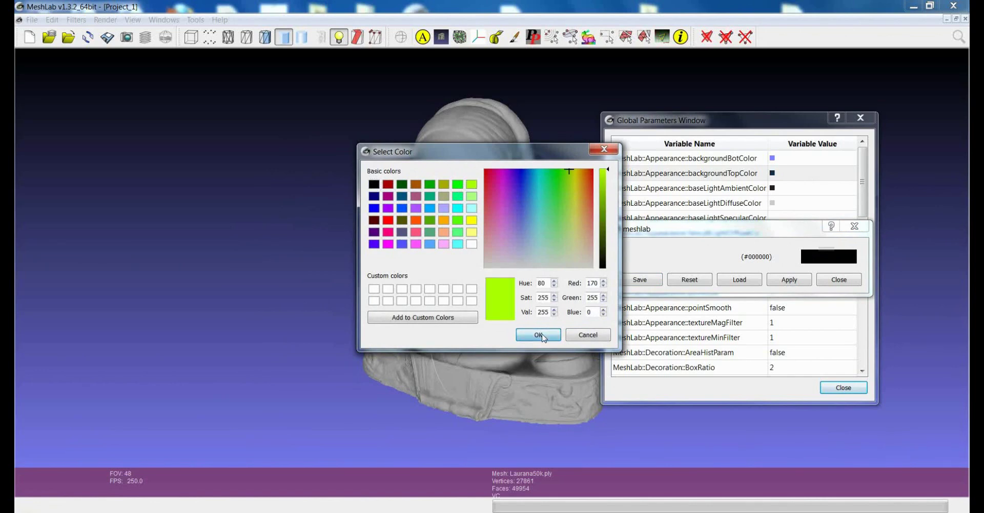
pyautogui.click(538, 335)
pyautogui.click(799, 282)
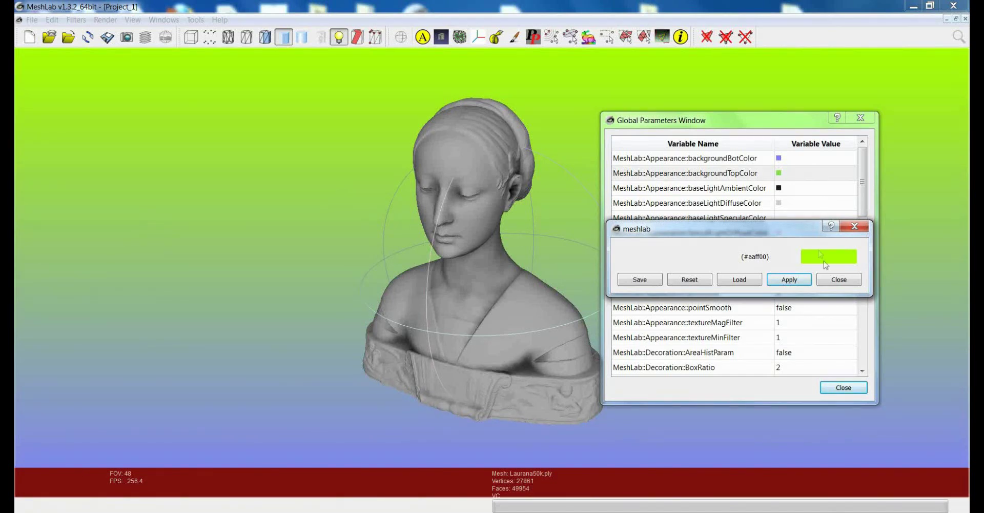
pyautogui.click(685, 281)
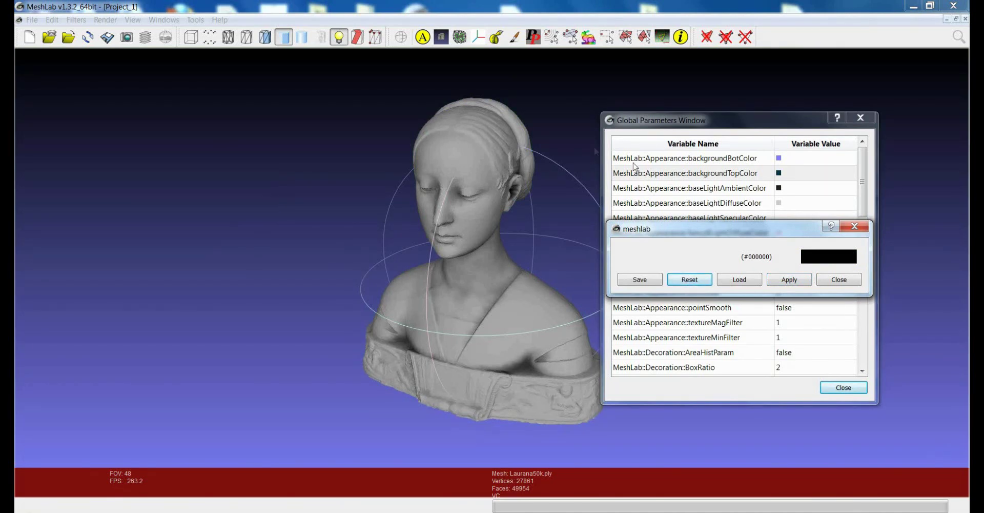
# Step: Save orange #ff5500 as the top background colour
pyautogui.click(813, 256)
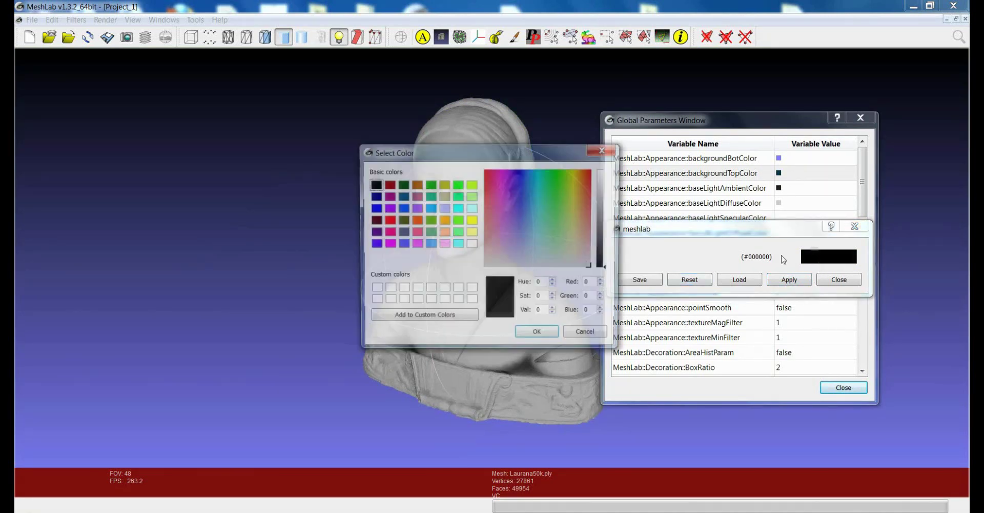
pyautogui.click(418, 220)
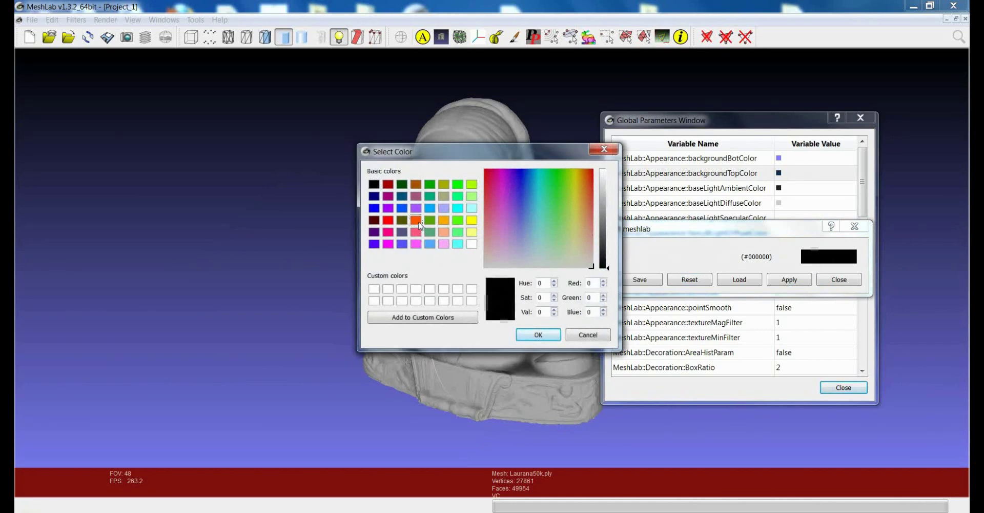
pyautogui.click(534, 336)
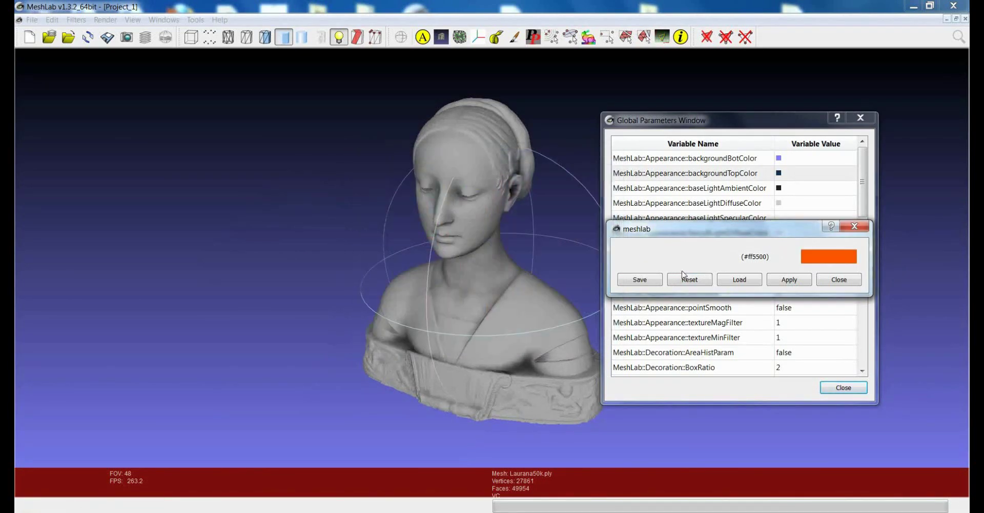
pyautogui.click(647, 284)
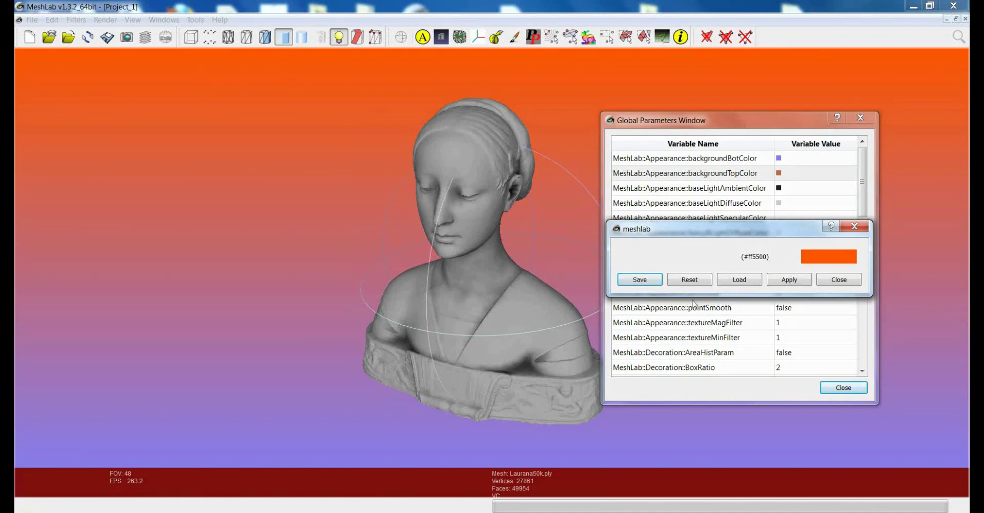
# Step: Reset backgroundTopColor to black #000000, save, close its editor, and edit baseLightDiffuseColor
pyautogui.click(695, 280)
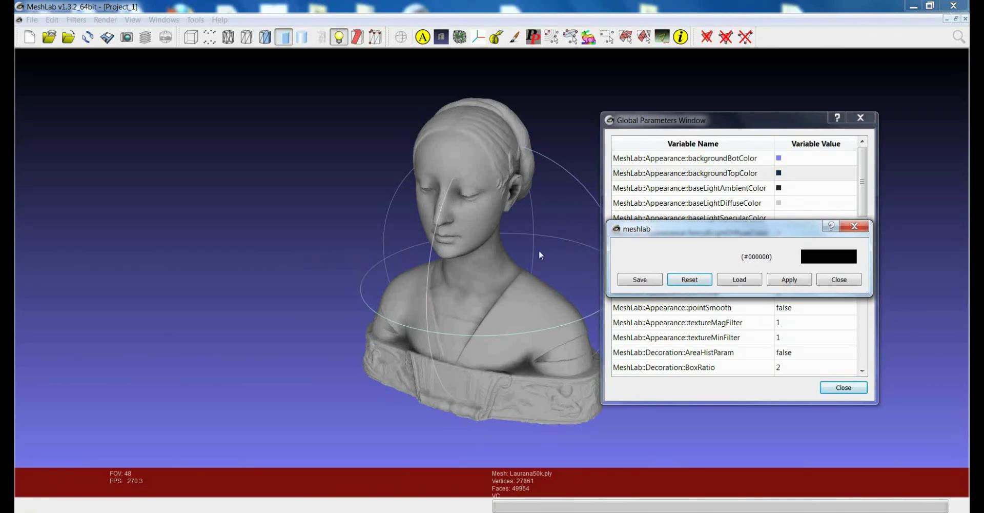
pyautogui.click(640, 280)
pyautogui.click(856, 226)
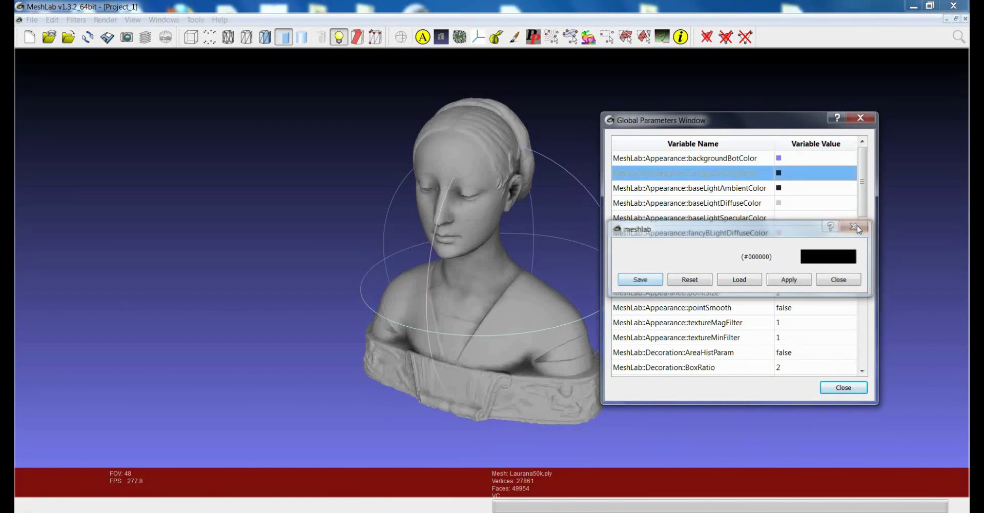
pyautogui.doubleClick(785, 202)
# Step: Light the bust with orange #ffaa00 diffuse light, then reset it to grey #cccccc
pyautogui.click(810, 252)
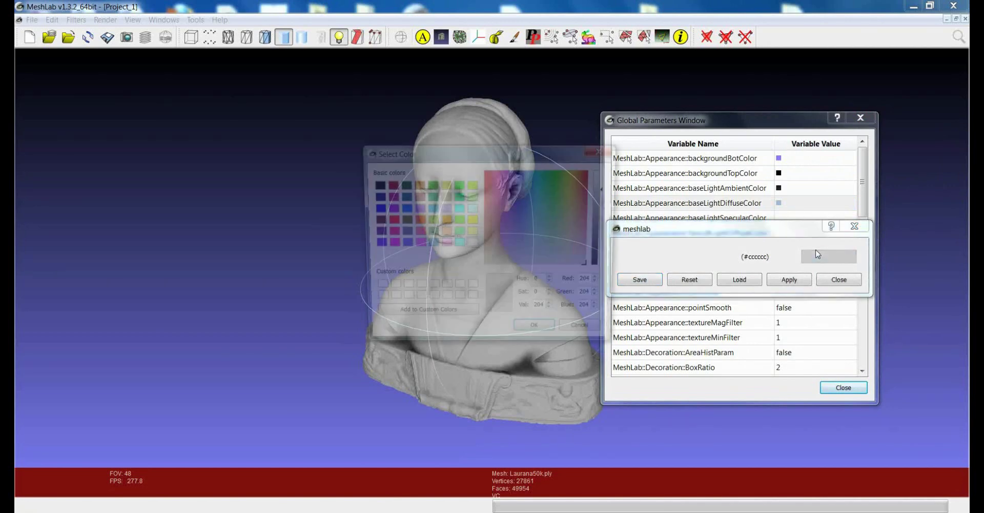
pyautogui.click(444, 220)
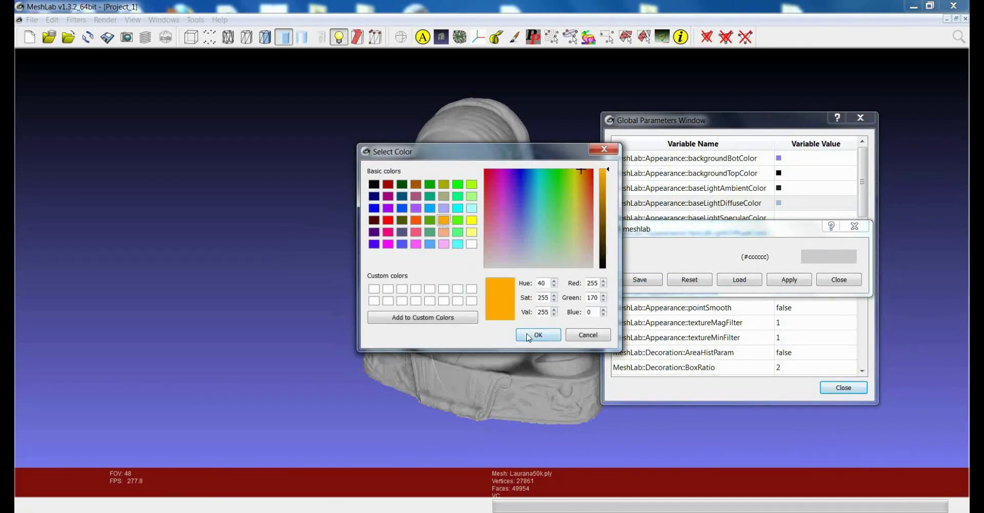
pyautogui.click(537, 334)
pyautogui.click(798, 279)
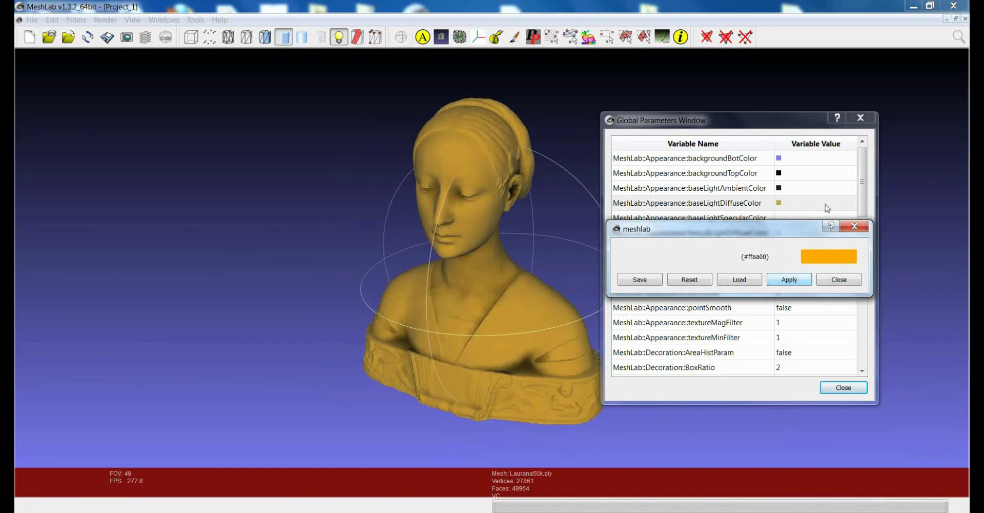
pyautogui.click(686, 282)
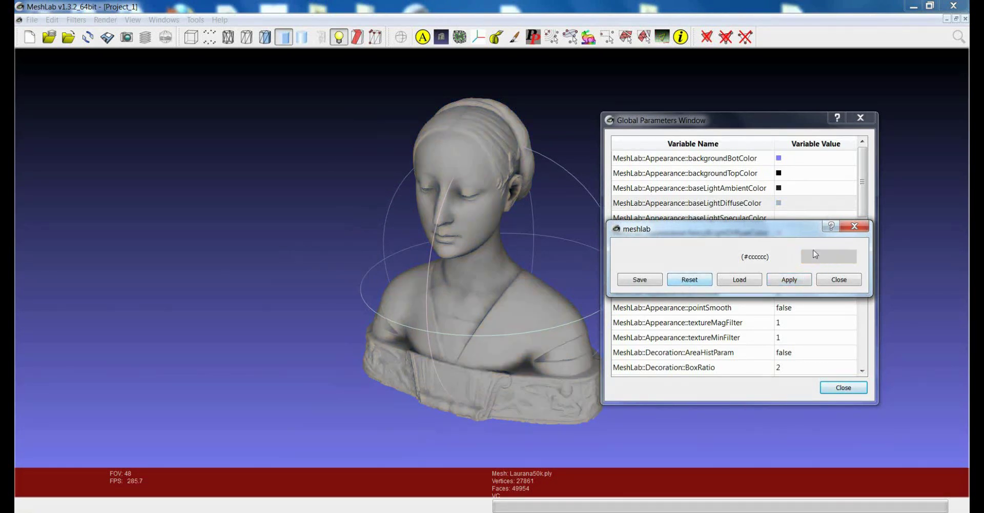
pyautogui.click(837, 253)
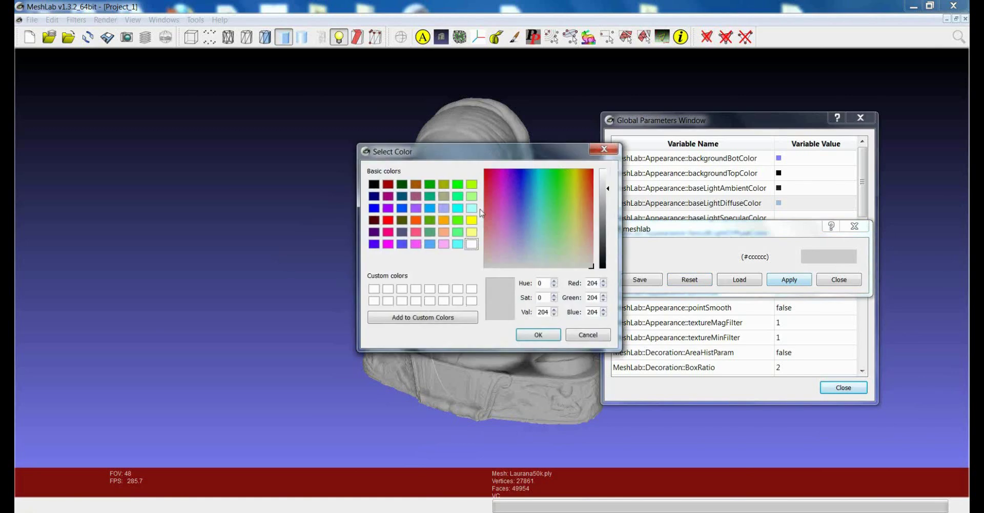
# Step: Apply slate-blue diffuse light, then reapply the default light grey and close the colour editor
pyautogui.click(403, 232)
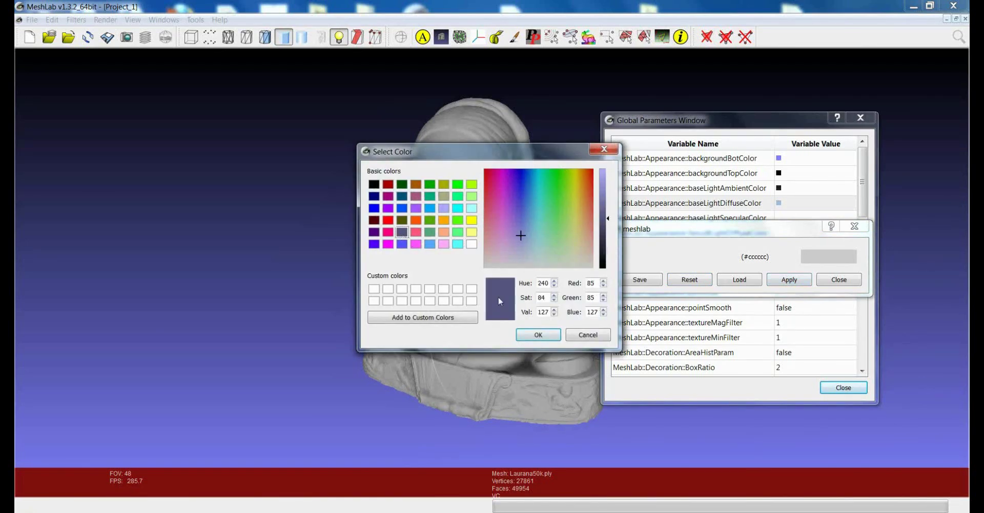
pyautogui.click(536, 334)
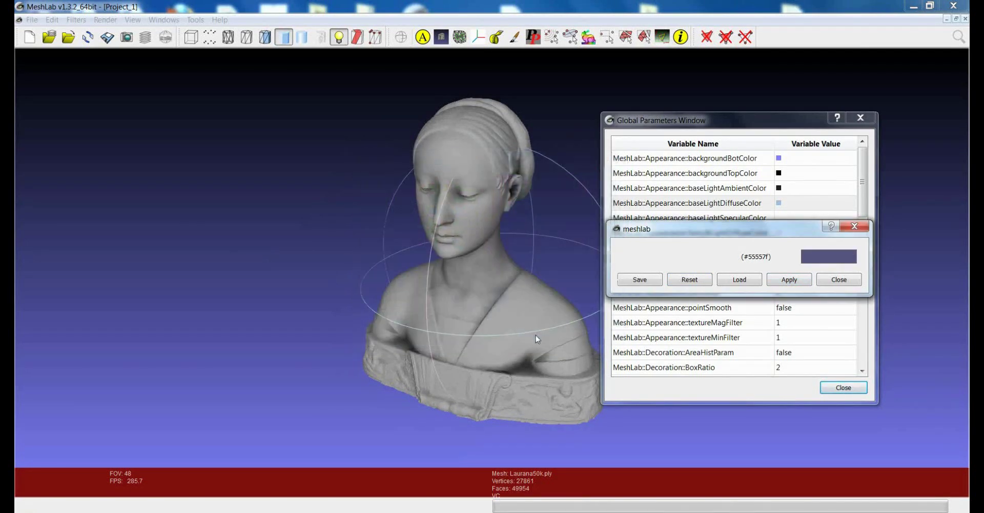
pyautogui.click(789, 281)
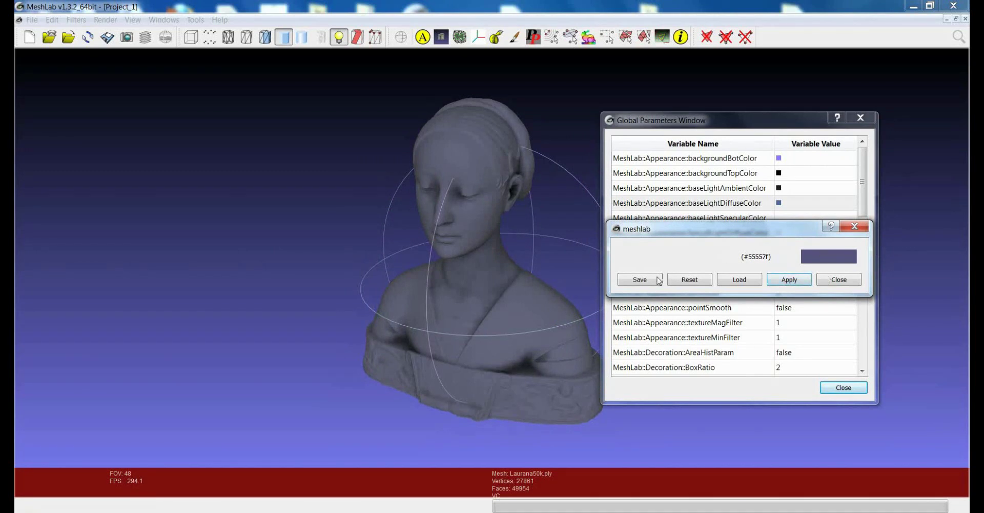
pyautogui.click(701, 281)
pyautogui.click(794, 281)
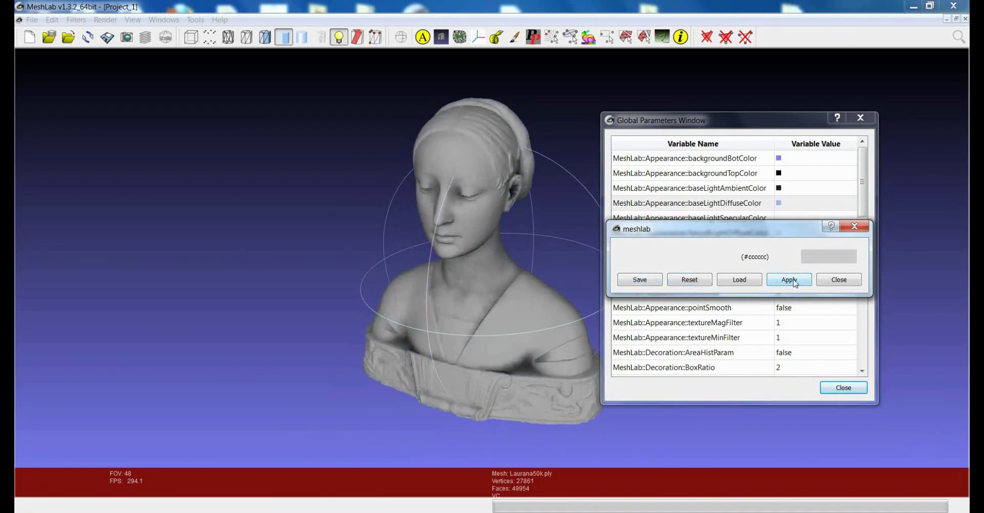
pyautogui.click(827, 281)
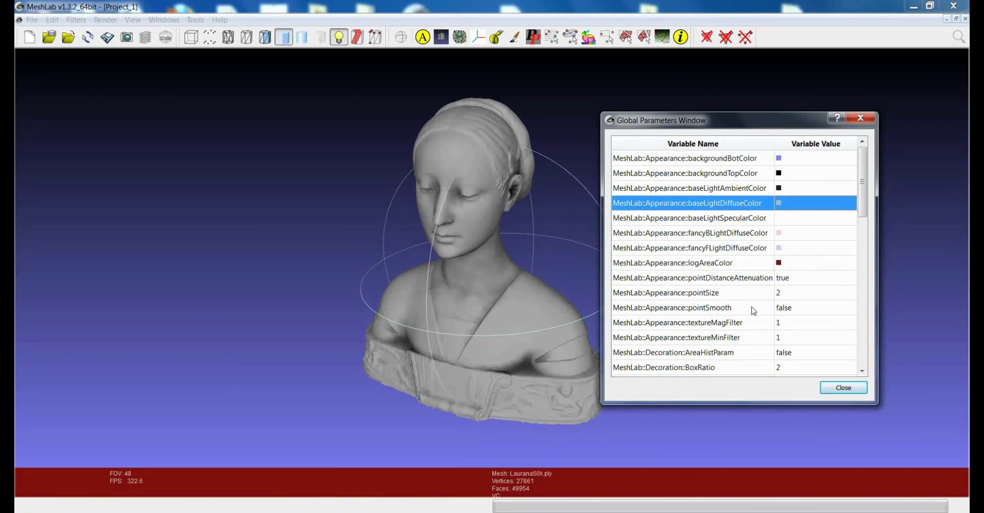
# Step: Scroll the Global Parameters list down to the Decoration grid, raster and shadow entries
pyautogui.moveTo(865, 197); pyautogui.dragTo(864, 230)
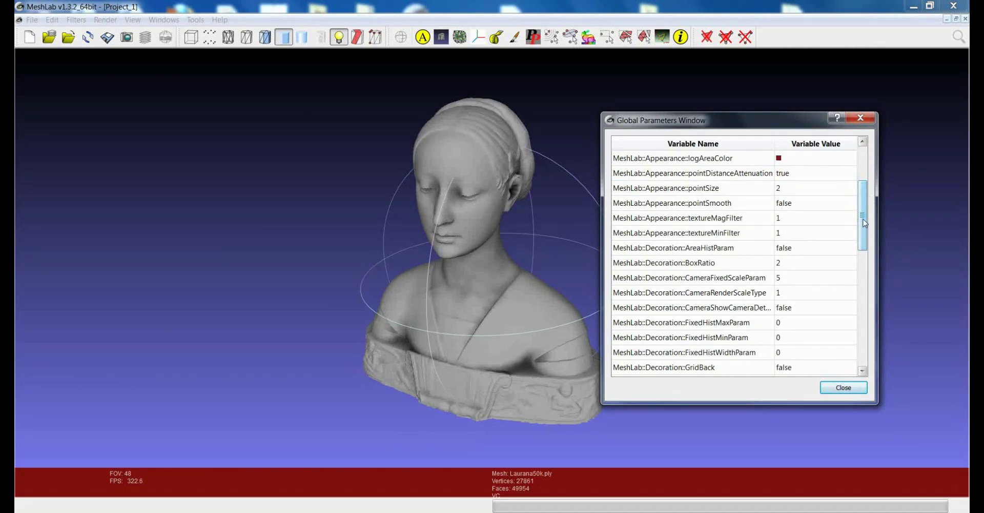
pyautogui.moveTo(866, 222); pyautogui.dragTo(865, 237)
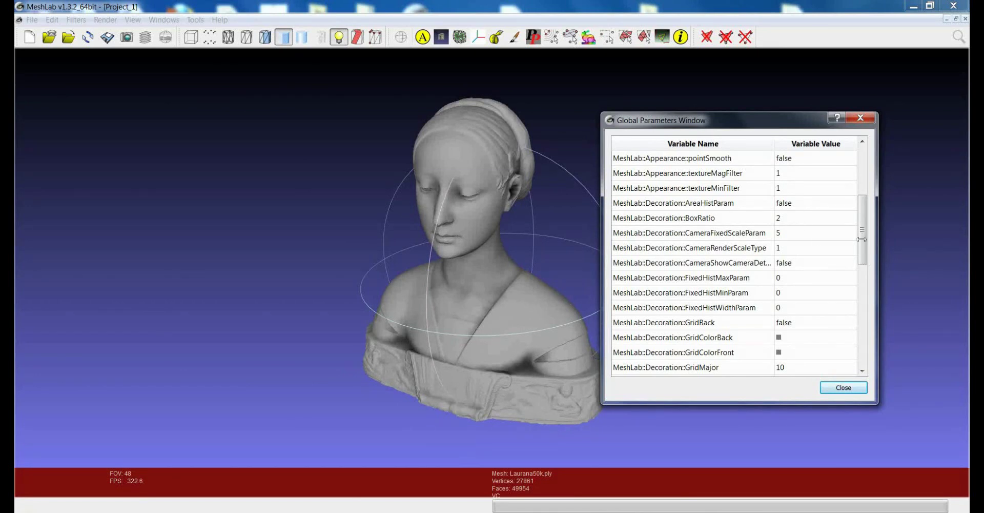
pyautogui.moveTo(863, 250); pyautogui.dragTo(870, 300)
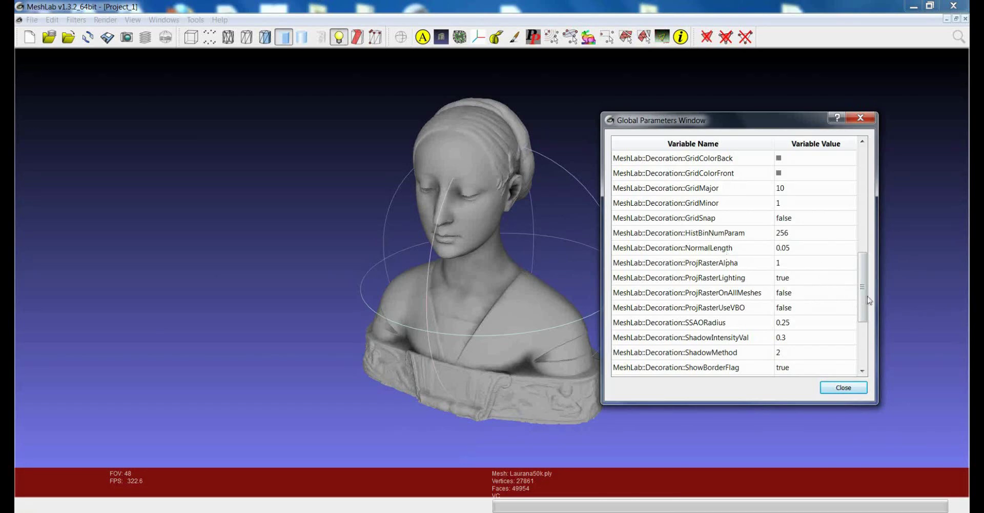
pyautogui.moveTo(863, 301); pyautogui.dragTo(859, 348)
pyautogui.scroll(2, 867, 309)
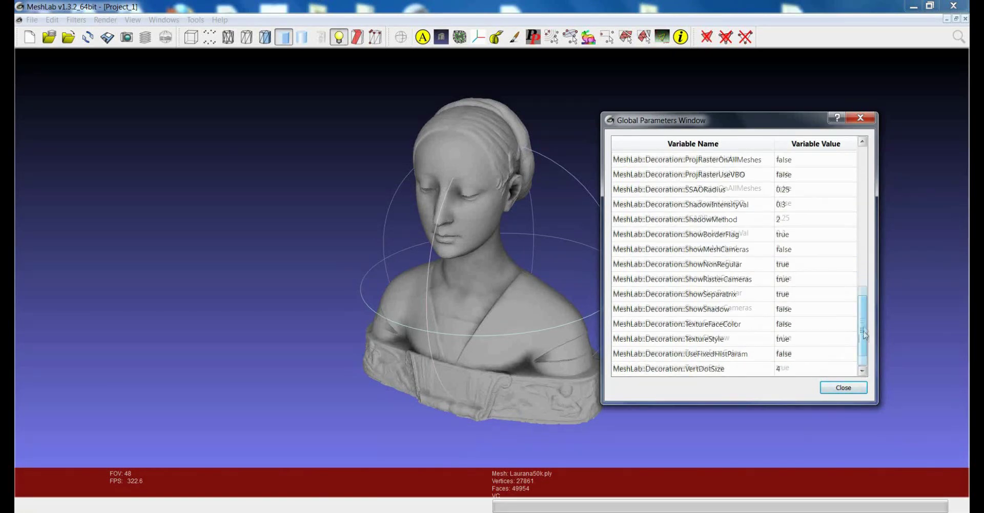
pyautogui.scroll(1, 867, 309)
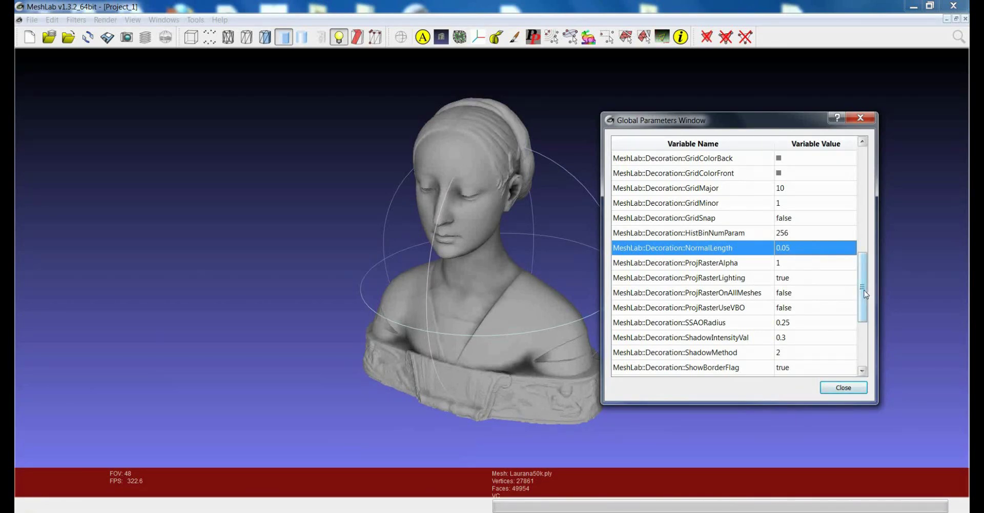
pyautogui.moveTo(865, 290); pyautogui.dragTo(862, 333)
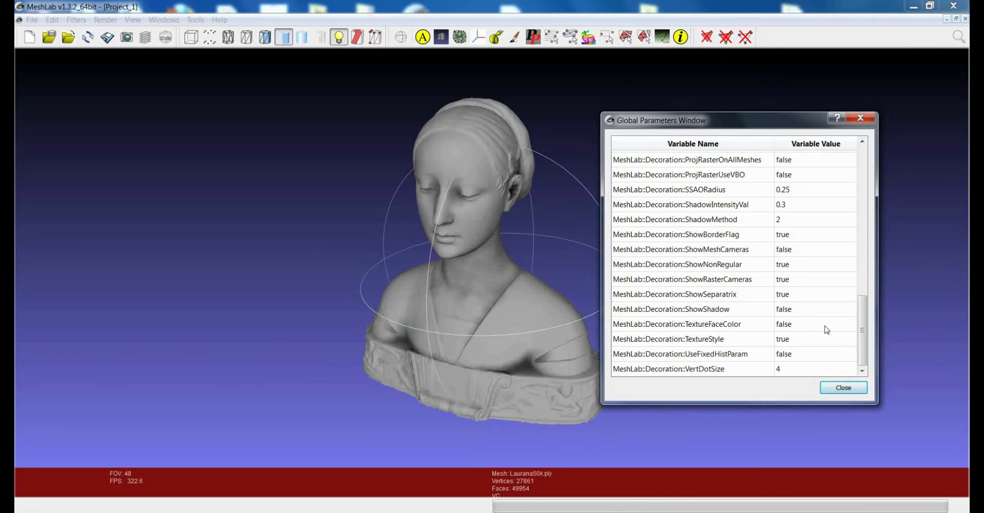
# Step: Scroll the Global Parameters list back up to the Appearance colour parameters
pyautogui.moveTo(864, 328); pyautogui.dragTo(866, 176)
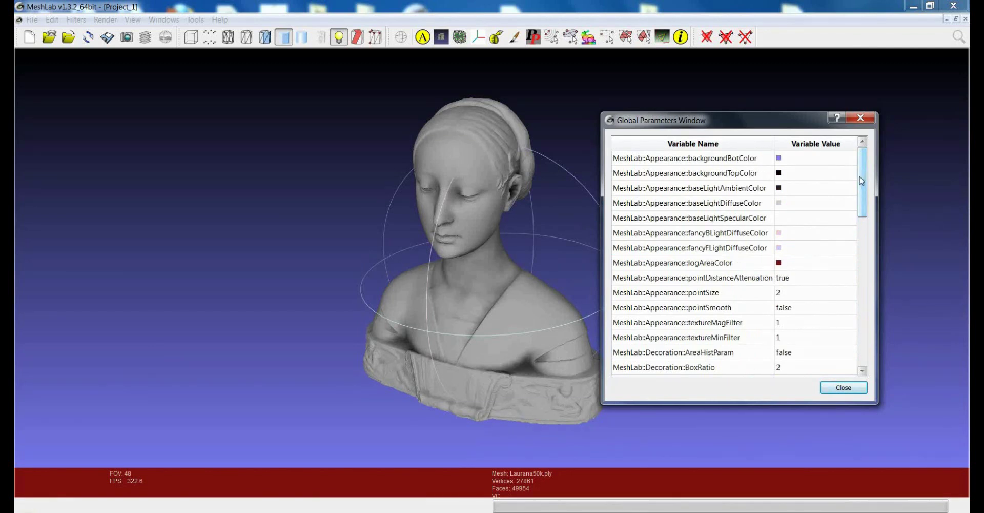